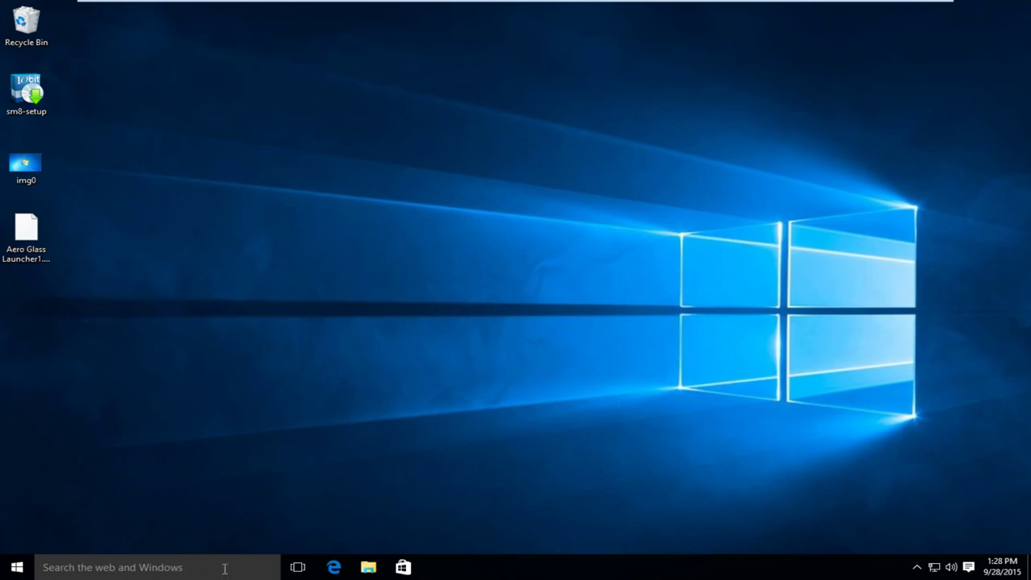
# Hide the taskbar Task View button and turn off online web results in search.
pyautogui.rightClick(557, 569)
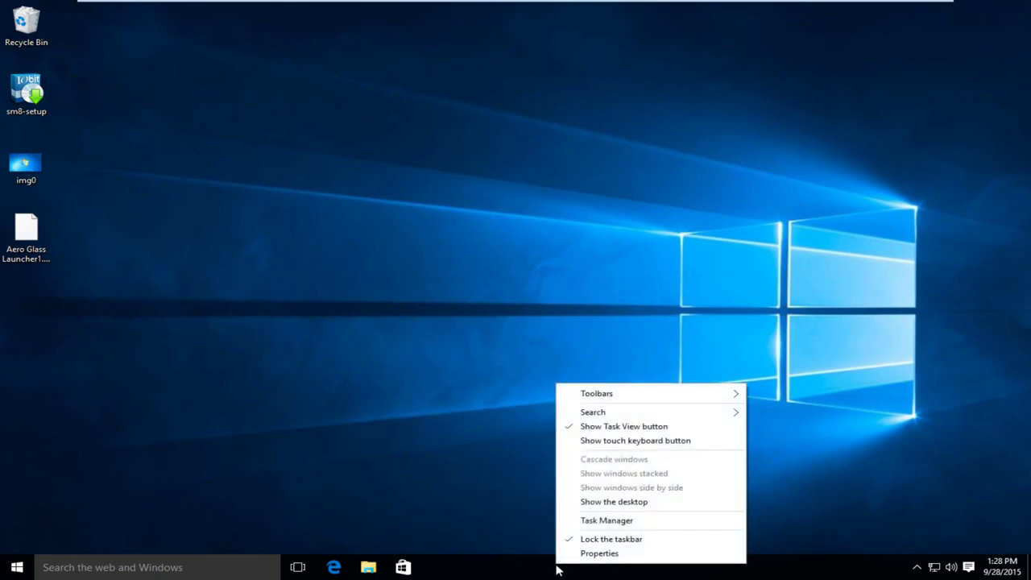
pyautogui.click(572, 428)
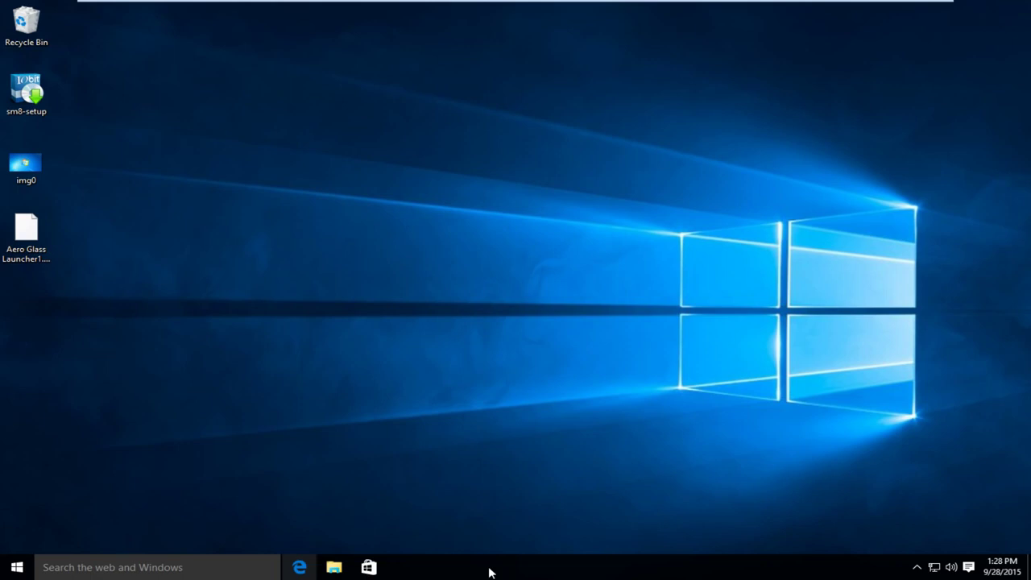
pyautogui.click(100, 568)
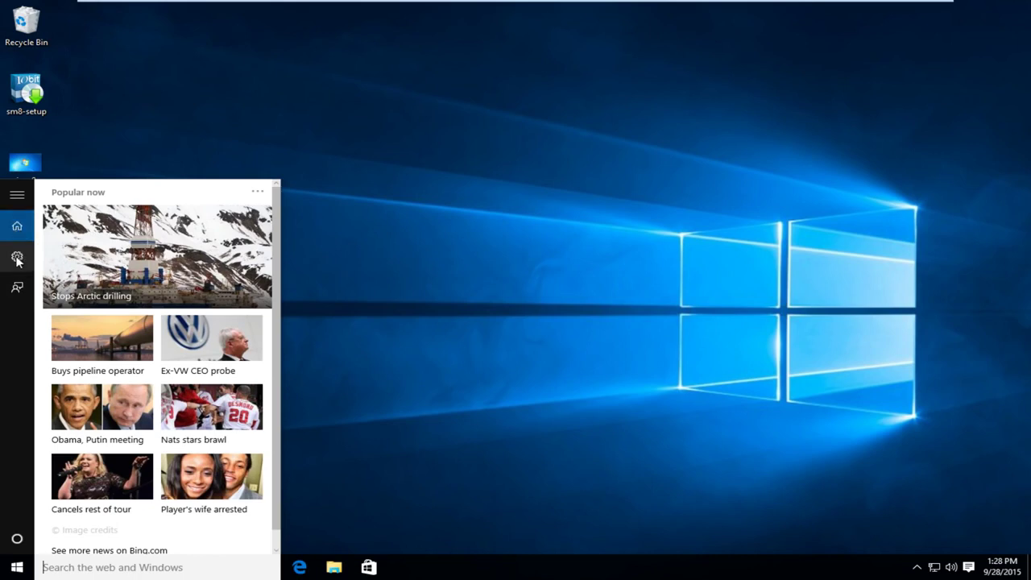
pyautogui.click(17, 258)
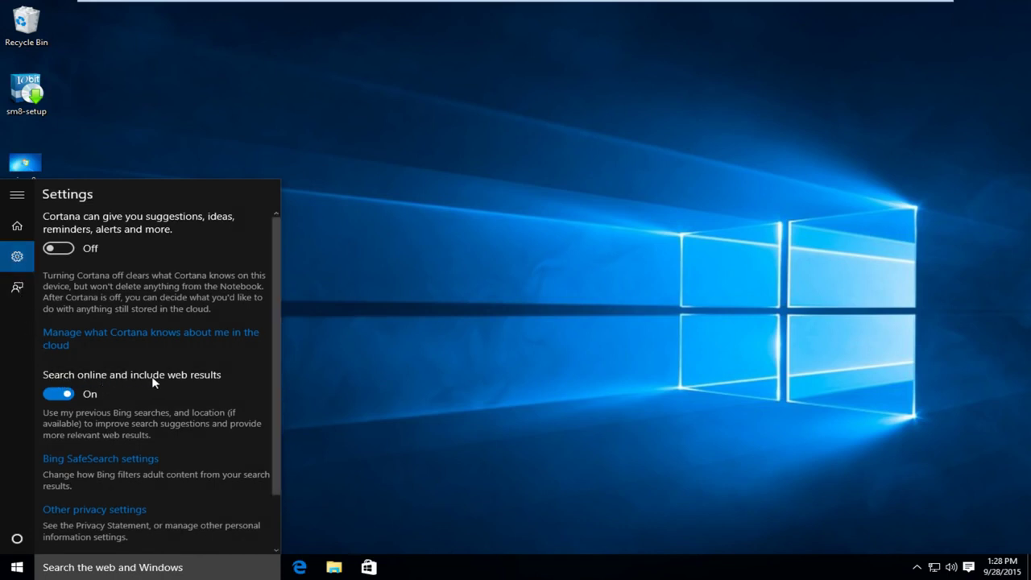
pyautogui.click(64, 396)
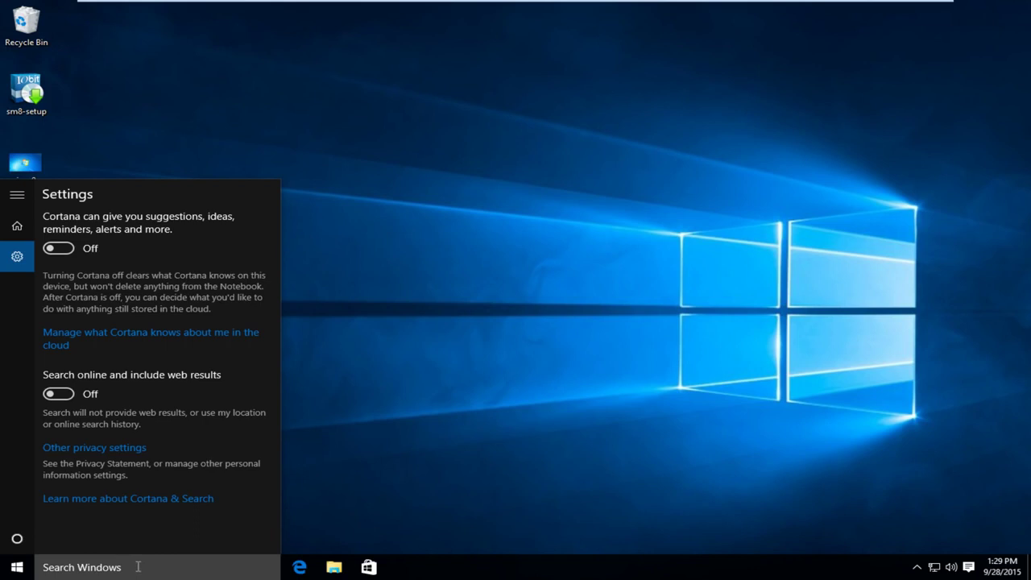
pyautogui.click(471, 489)
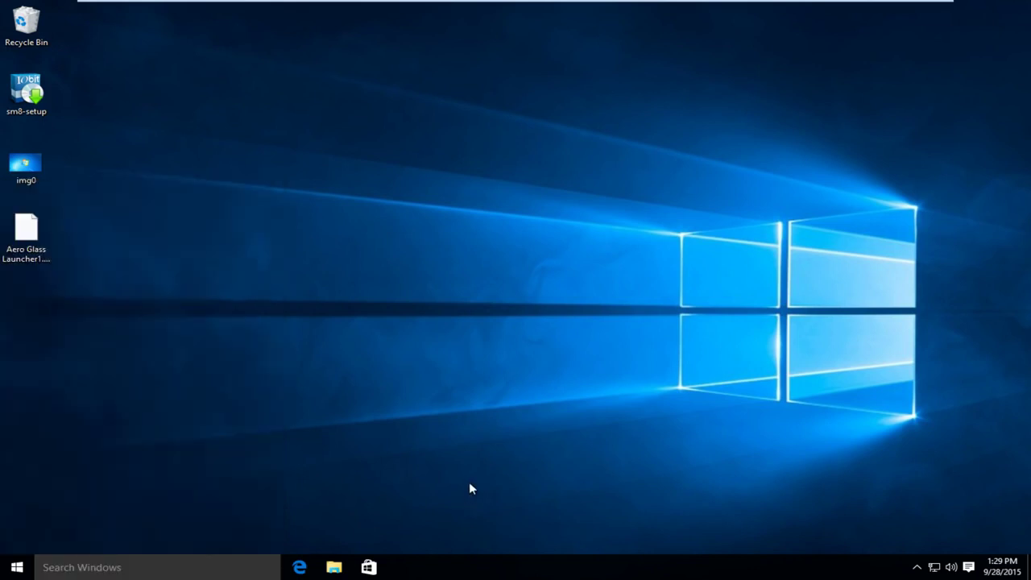
# Hide the taskbar search box, then test a 'control' search from Start.
pyautogui.rightClick(510, 570)
pyautogui.moveTo(600, 413)
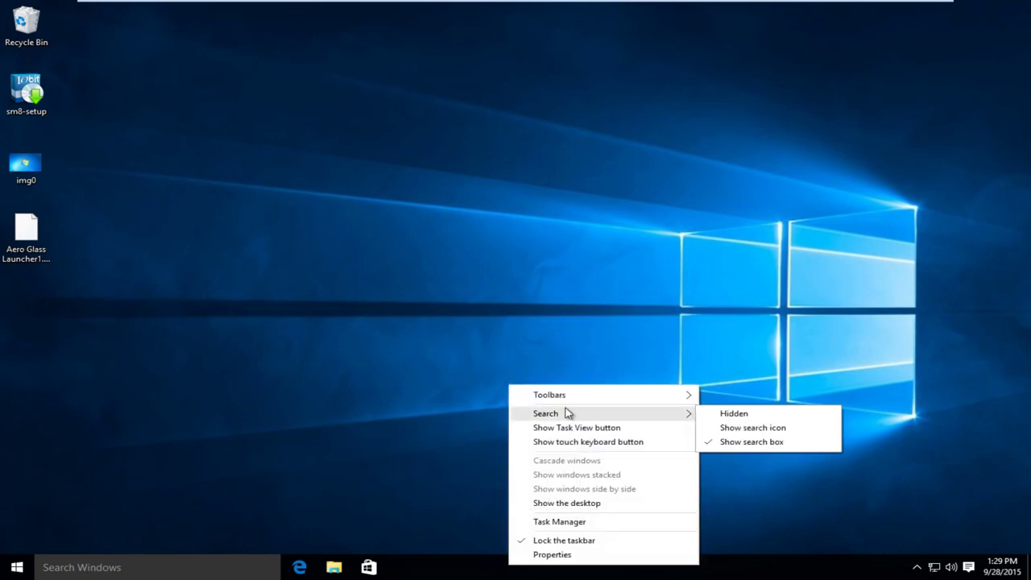
pyautogui.click(707, 415)
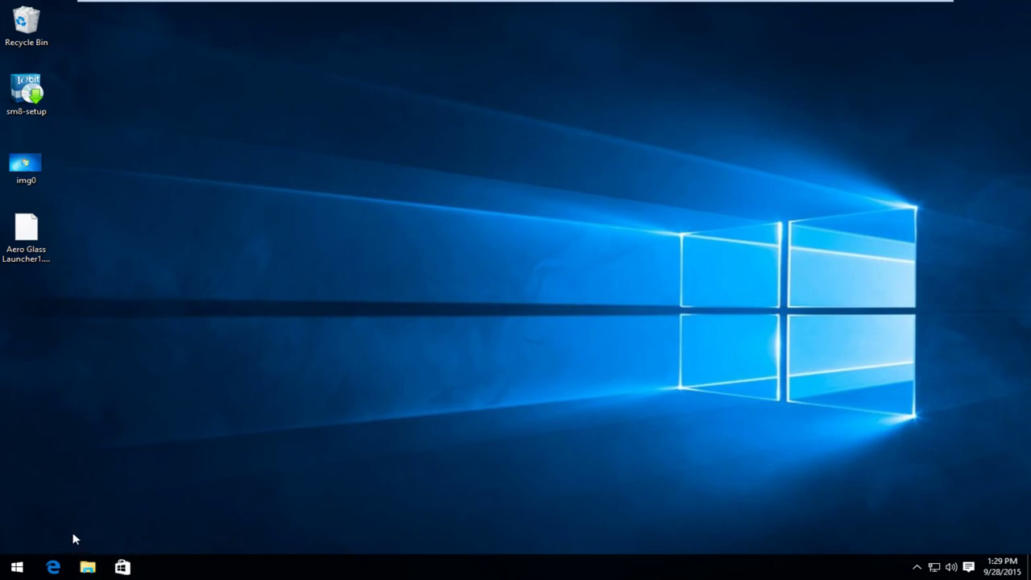
pyautogui.click(14, 572)
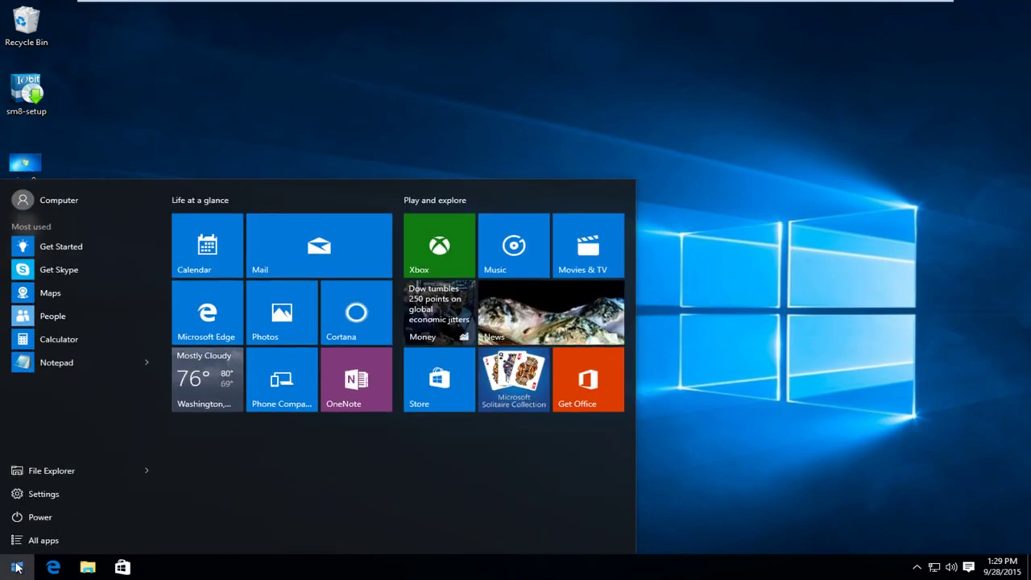
pyautogui.write('control')
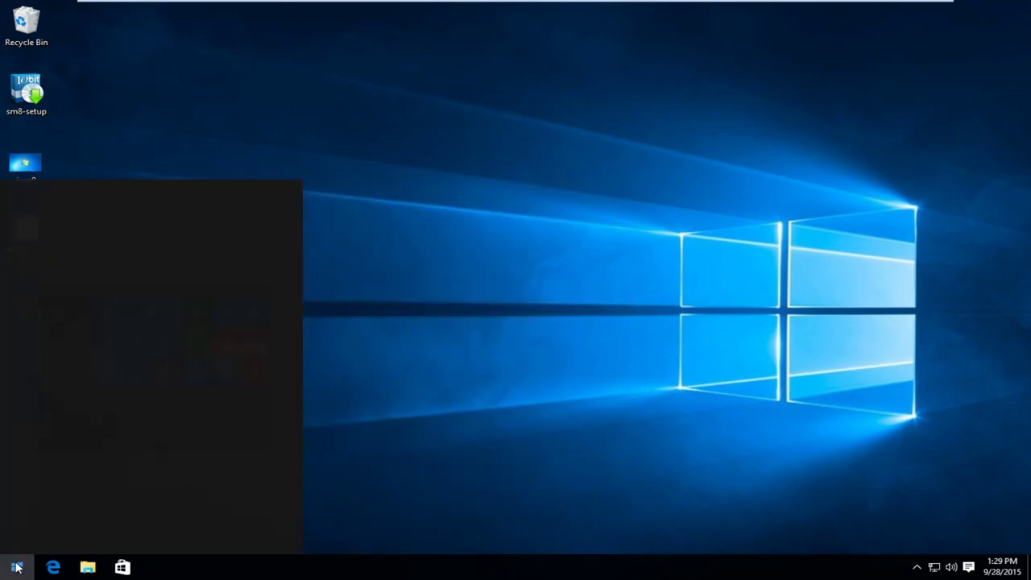
pyautogui.press('BackSpace')
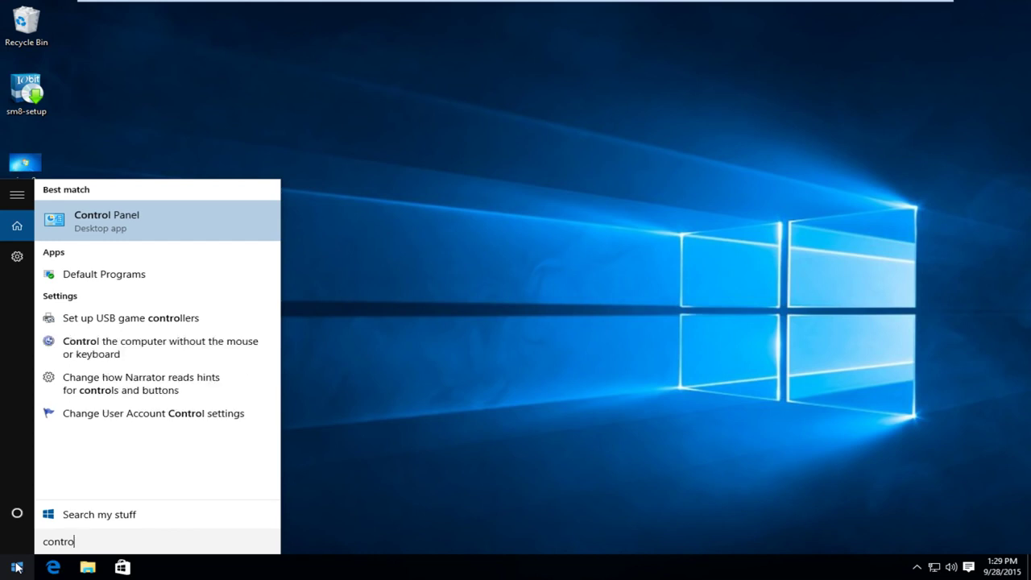
pyautogui.press('BackSpace')
pyautogui.press('BackSpace')
pyautogui.press('BackSpace')
pyautogui.press('BackSpace')
pyautogui.press('BackSpace')
pyautogui.press('BackSpace')
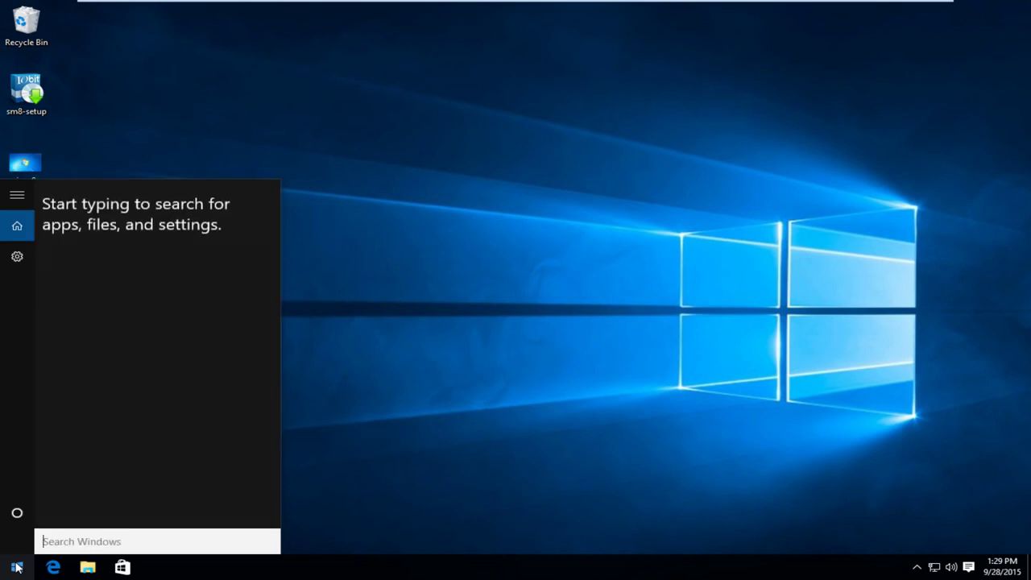
pyautogui.click(548, 352)
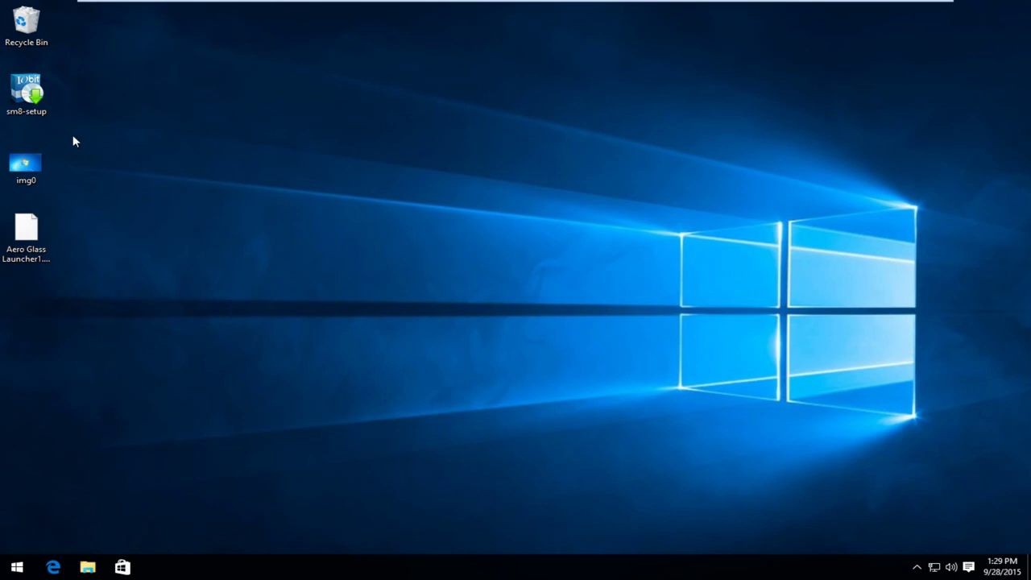
# Install Start Menu 8 from sm8-setup with the default folder, declining Advanced SystemCare.
pyautogui.doubleClick(28, 93)
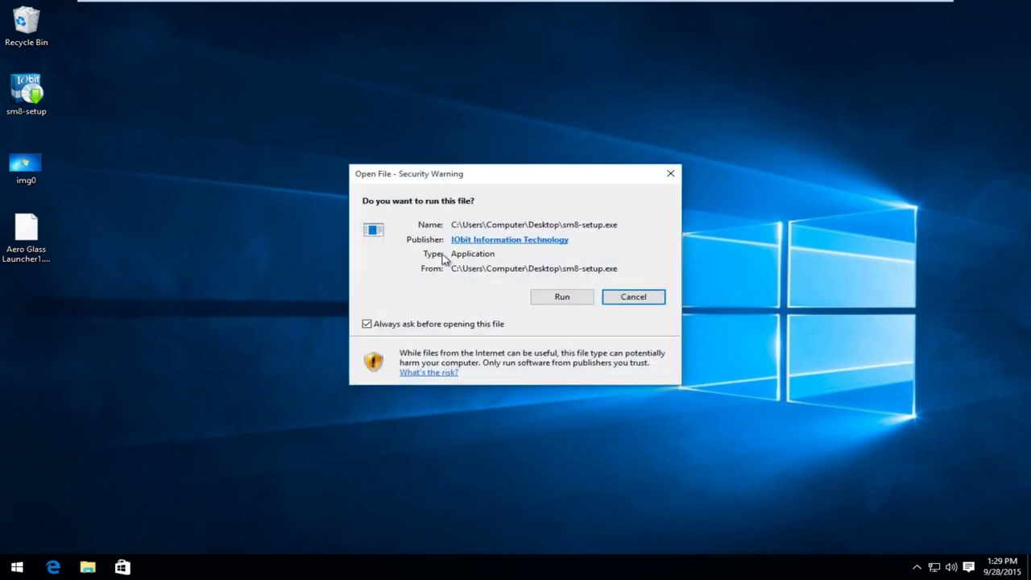
pyautogui.click(561, 300)
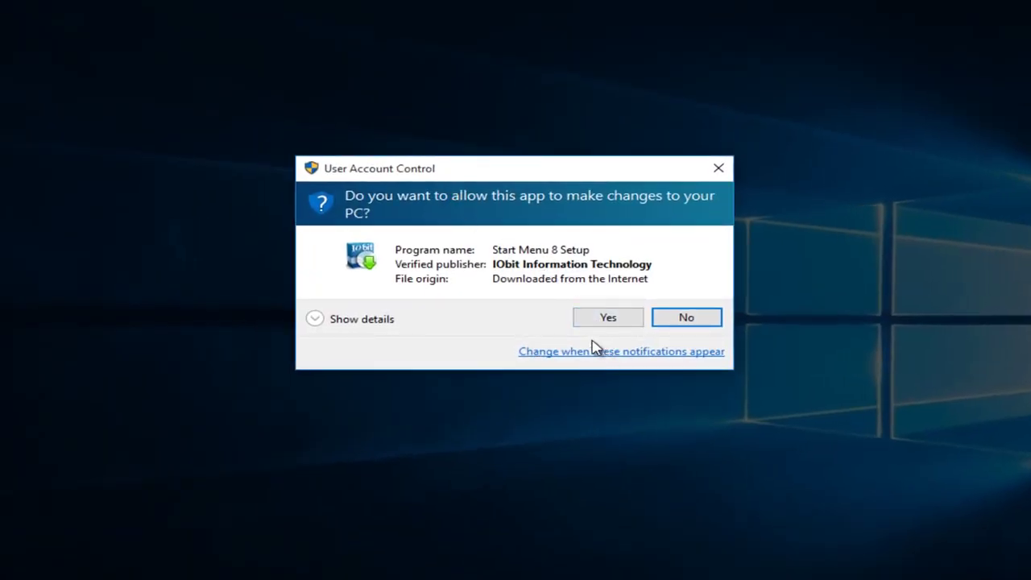
pyautogui.click(597, 322)
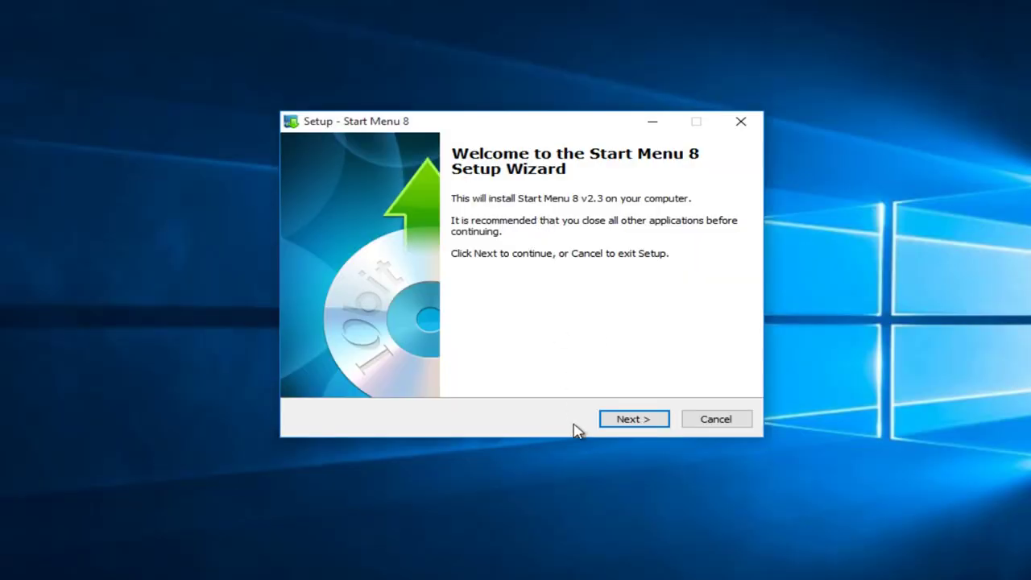
pyautogui.click(625, 425)
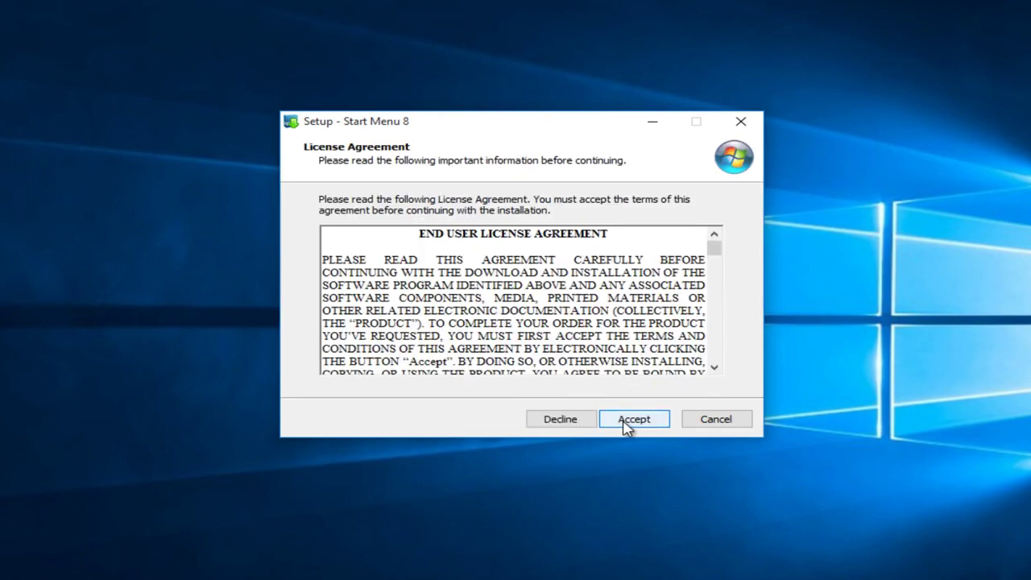
pyautogui.click(624, 421)
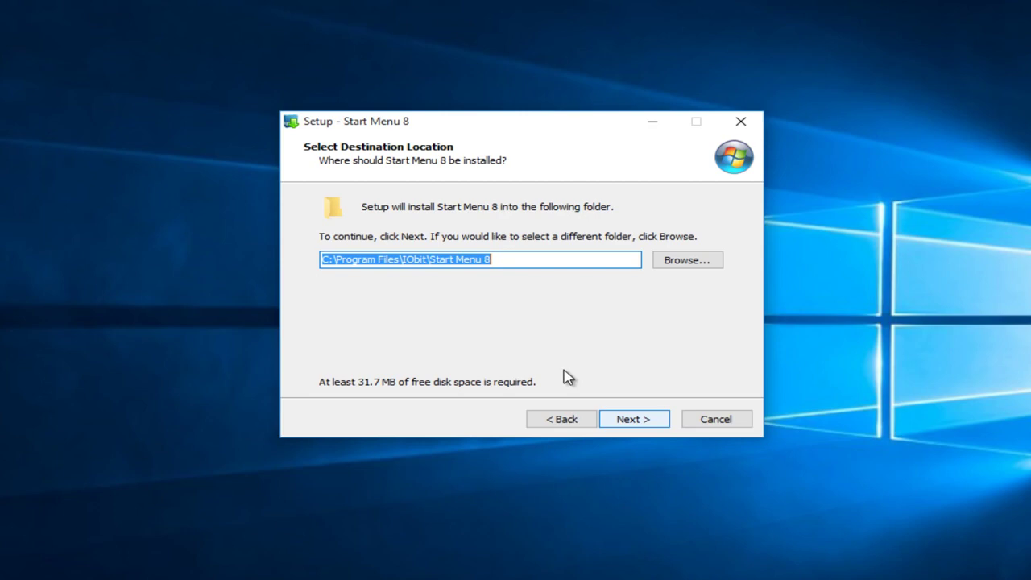
pyautogui.click(647, 420)
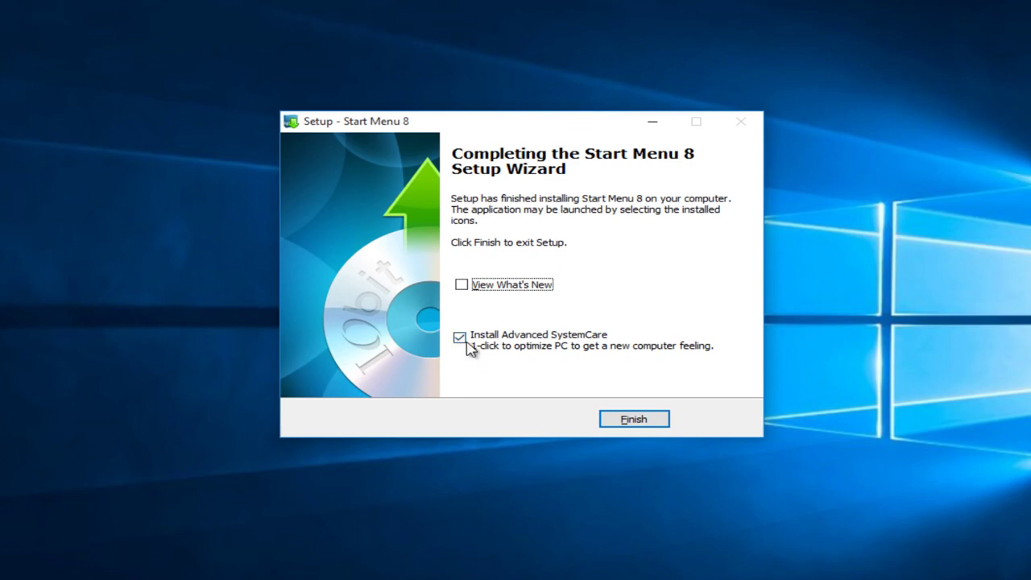
pyautogui.click(459, 339)
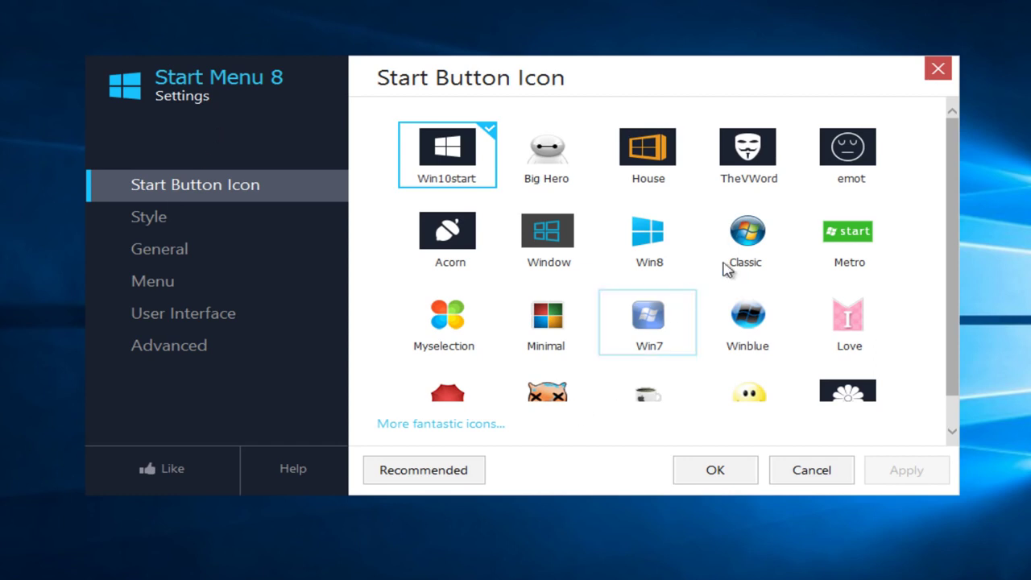
# Apply the Classic Windows 7 start button icon and close Start Menu 8 settings.
pyautogui.click(750, 251)
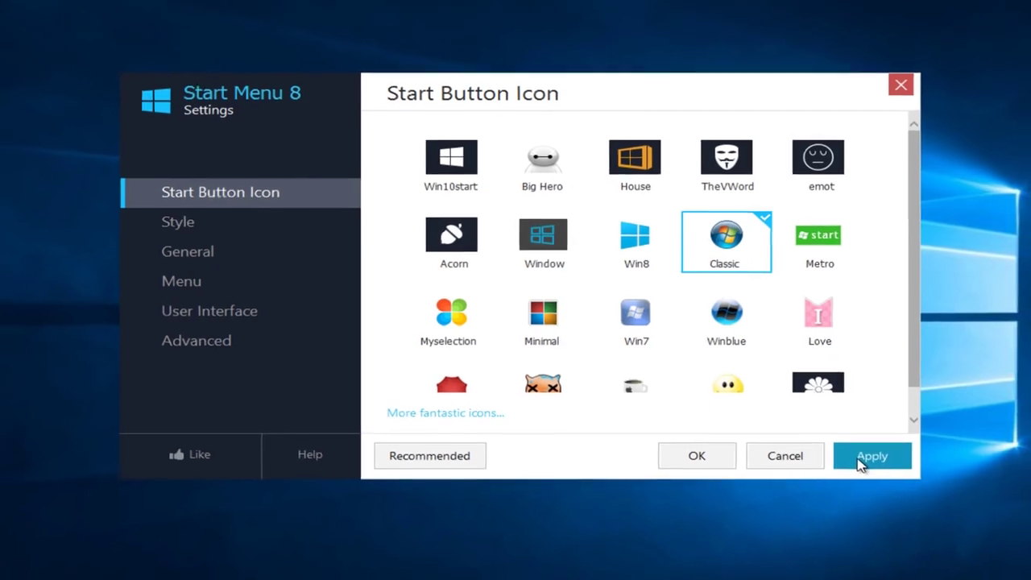
pyautogui.click(861, 461)
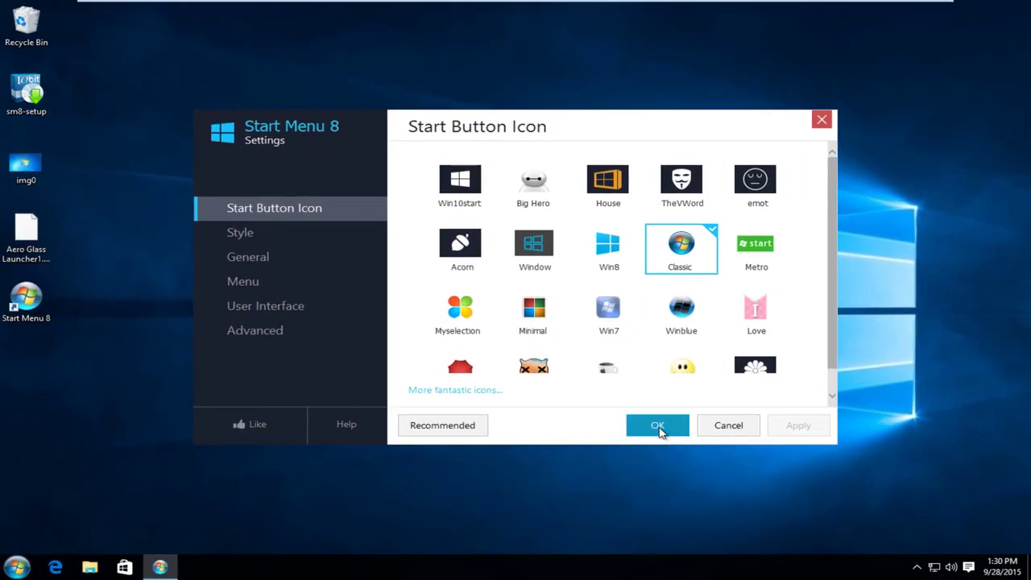
pyautogui.click(658, 427)
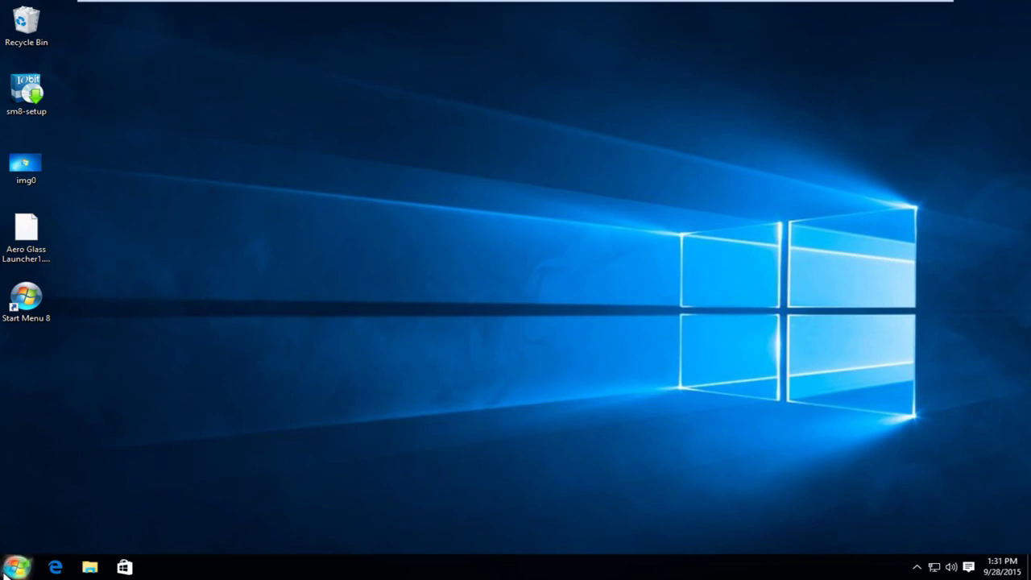
pyautogui.click(11, 569)
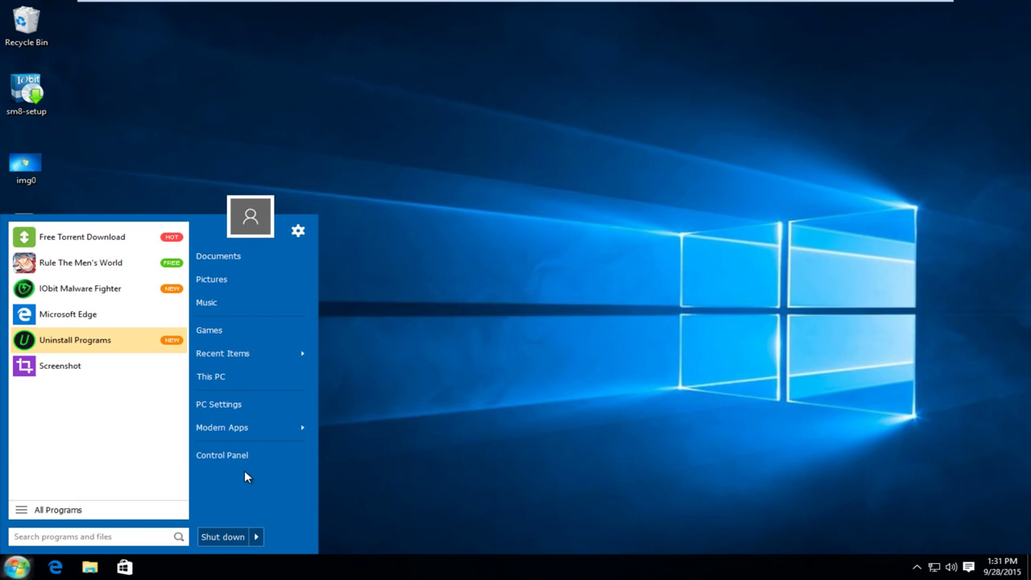
pyautogui.click(420, 409)
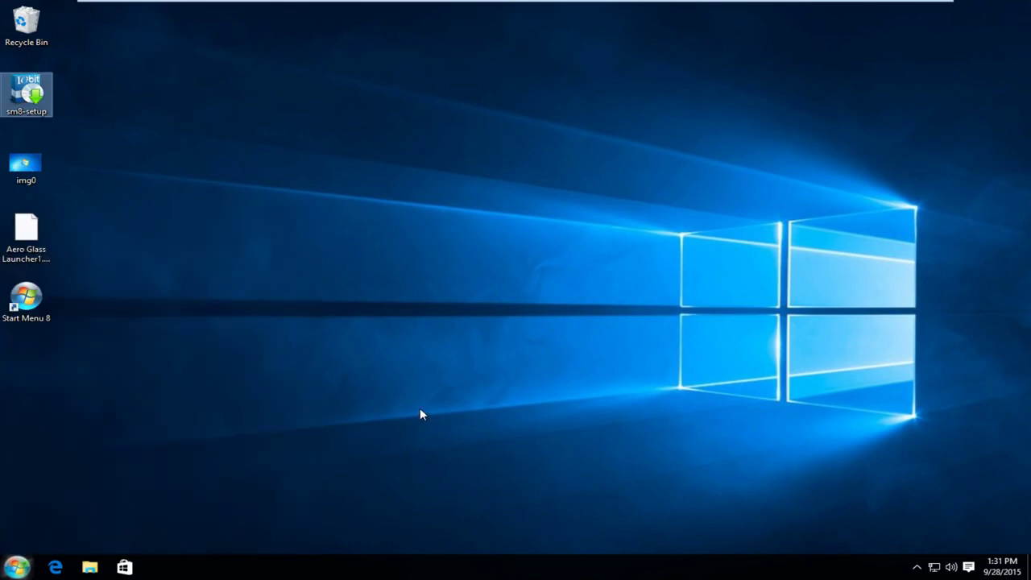
pyautogui.click(90, 478)
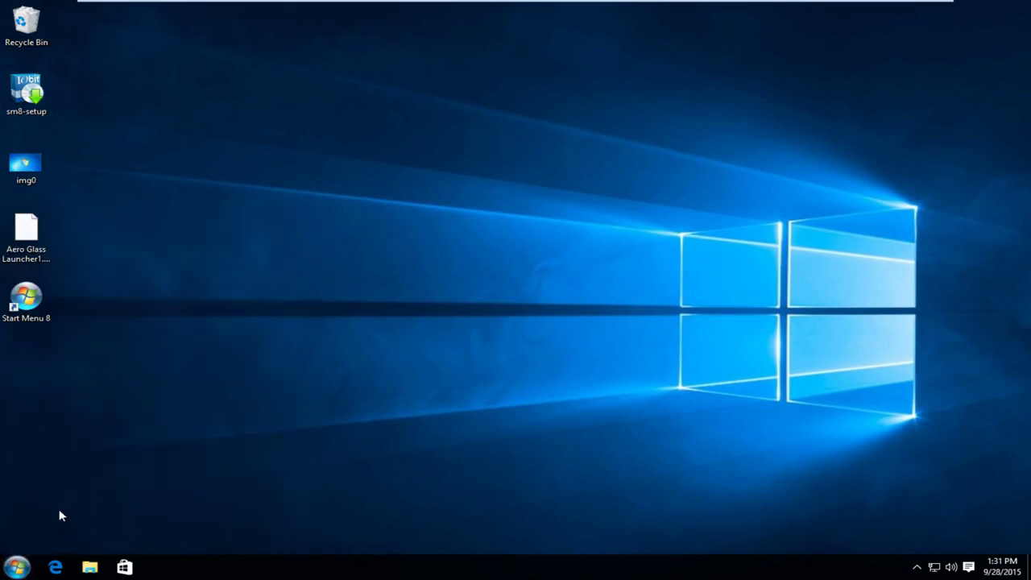
# Set the Start Menu 8 menu style to Flat with about 70% transparency.
pyautogui.rightClick(13, 569)
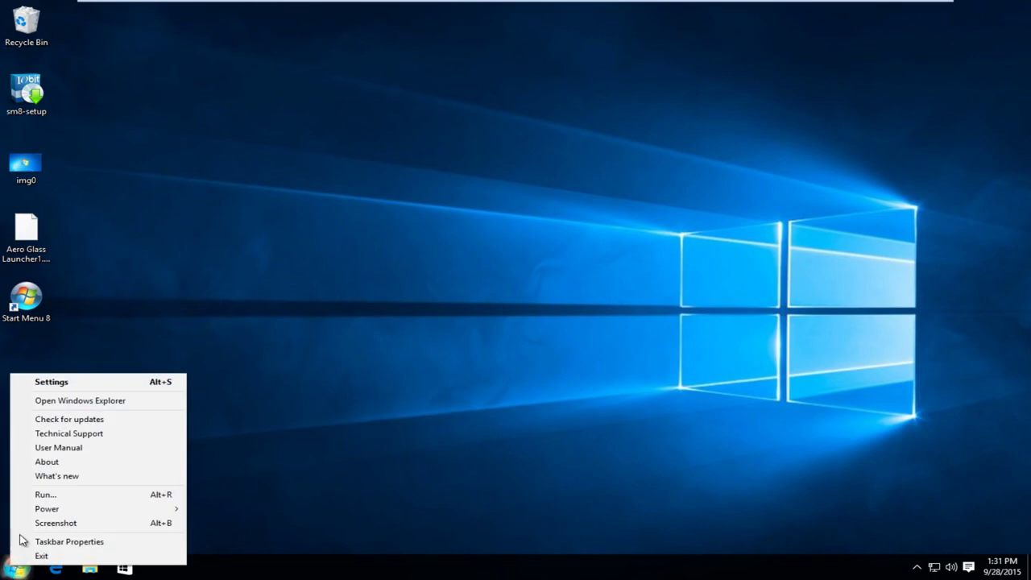
pyautogui.click(50, 383)
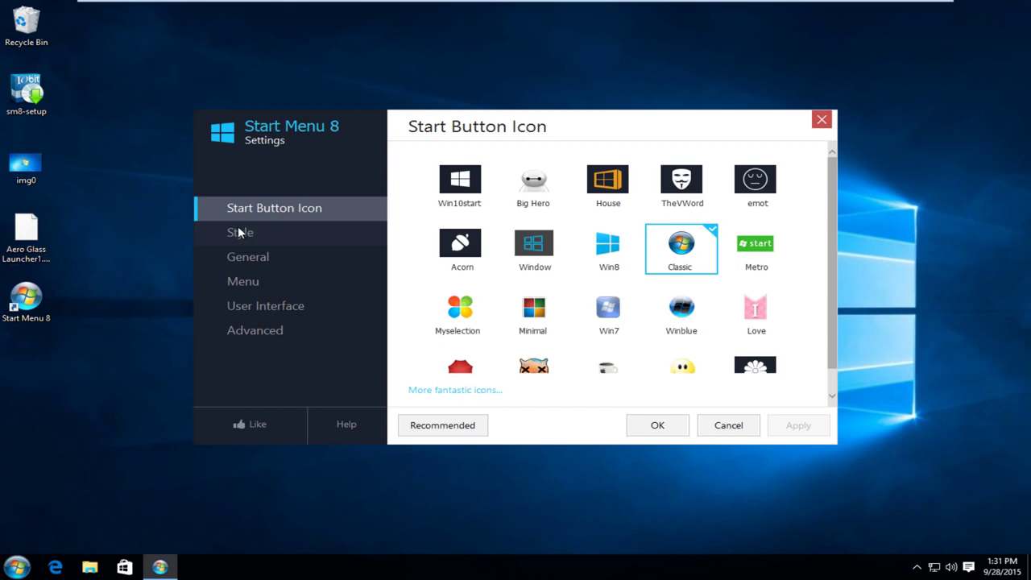
pyautogui.click(239, 233)
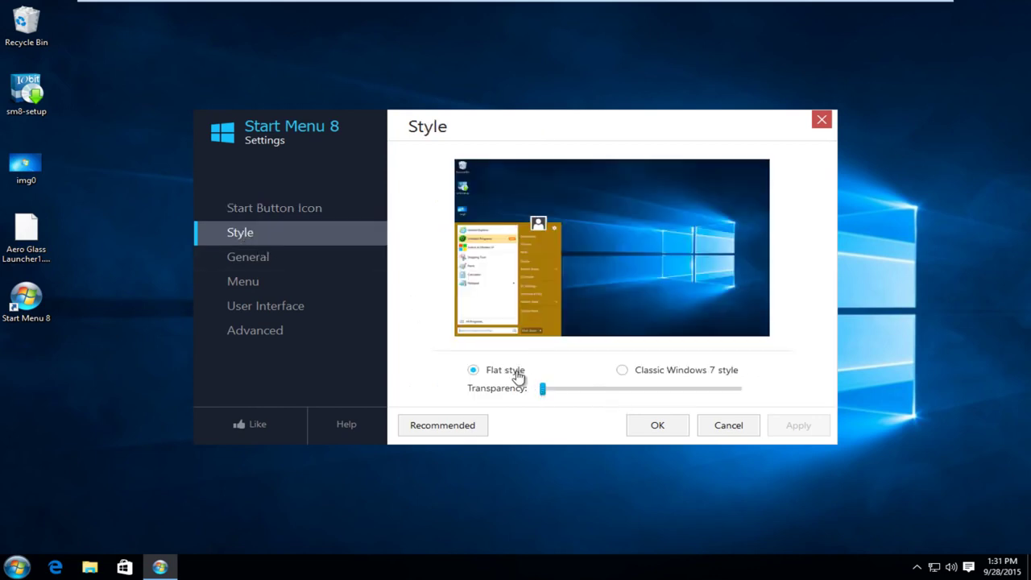
pyautogui.click(623, 371)
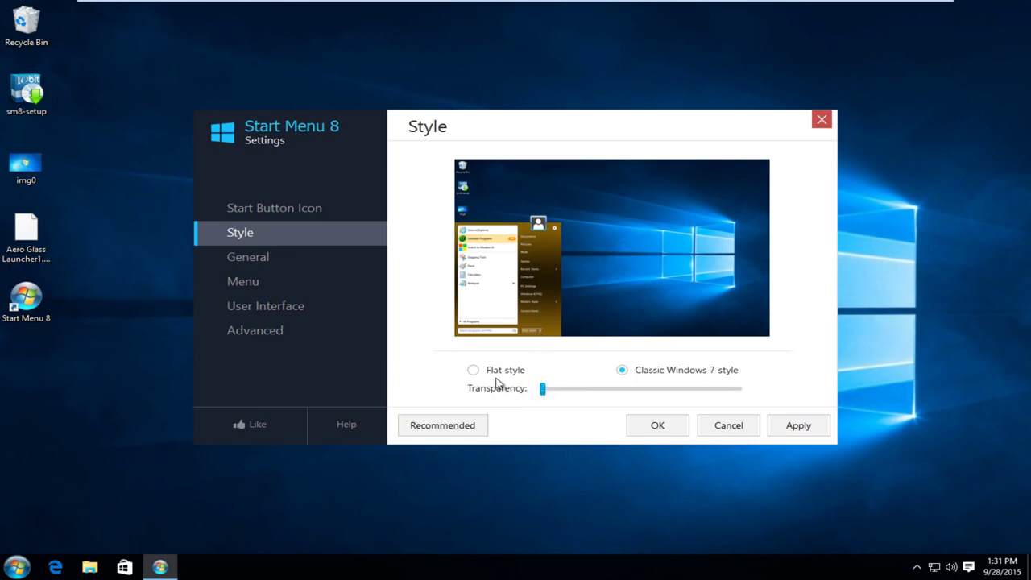
pyautogui.moveTo(543, 389)
pyautogui.mouseDown()
pyautogui.moveTo(686, 390)
pyautogui.moveTo(650, 390)
pyautogui.mouseUp()
pyautogui.click(473, 369)
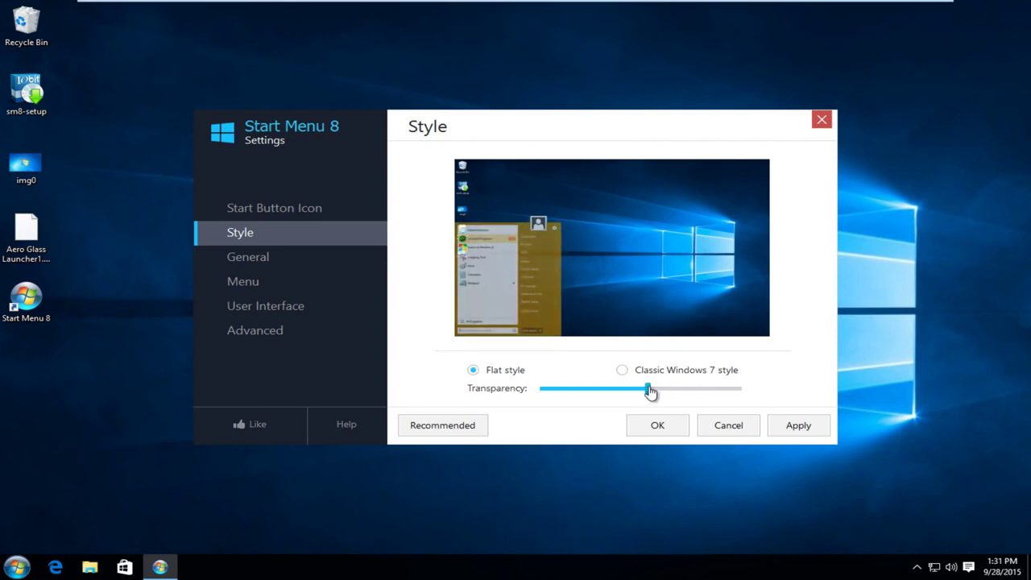
pyautogui.click(250, 260)
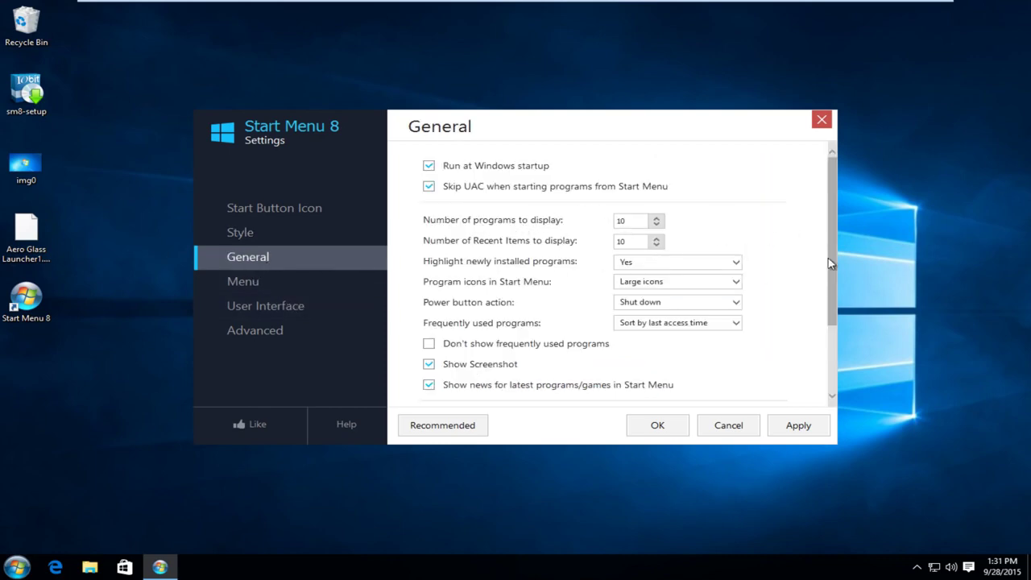
# Make Computer show as an expandable menu in Start Menu 8 and save the settings.
pyautogui.moveTo(831, 313); pyautogui.dragTo(830, 382)
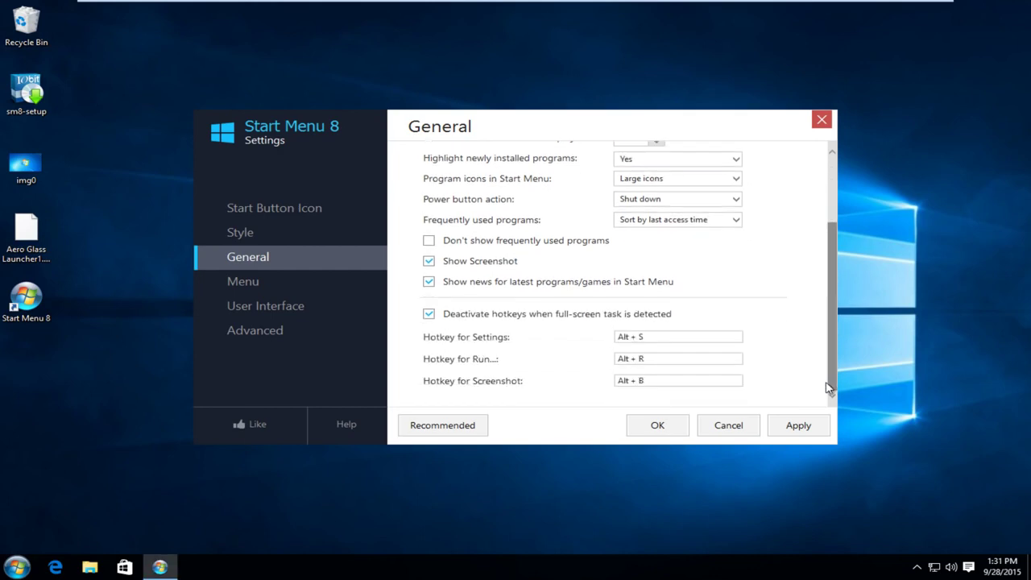
pyautogui.click(251, 288)
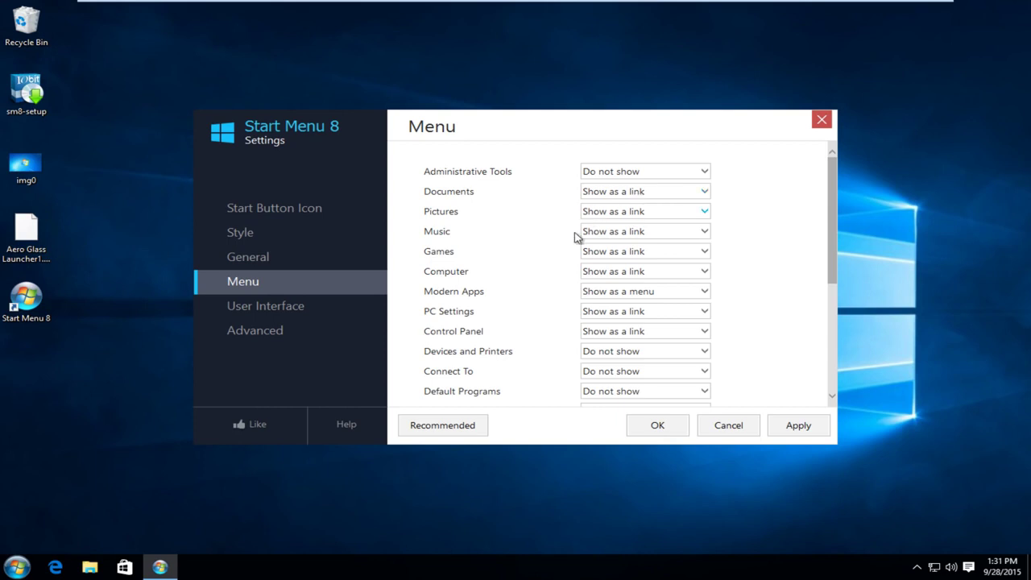
pyautogui.click(16, 567)
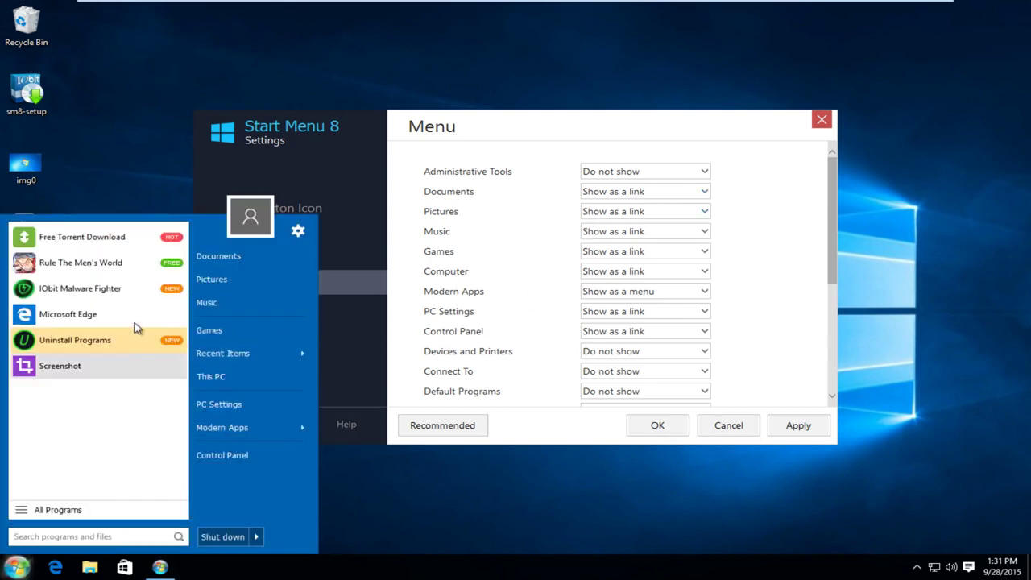
pyautogui.click(601, 133)
pyautogui.click(632, 275)
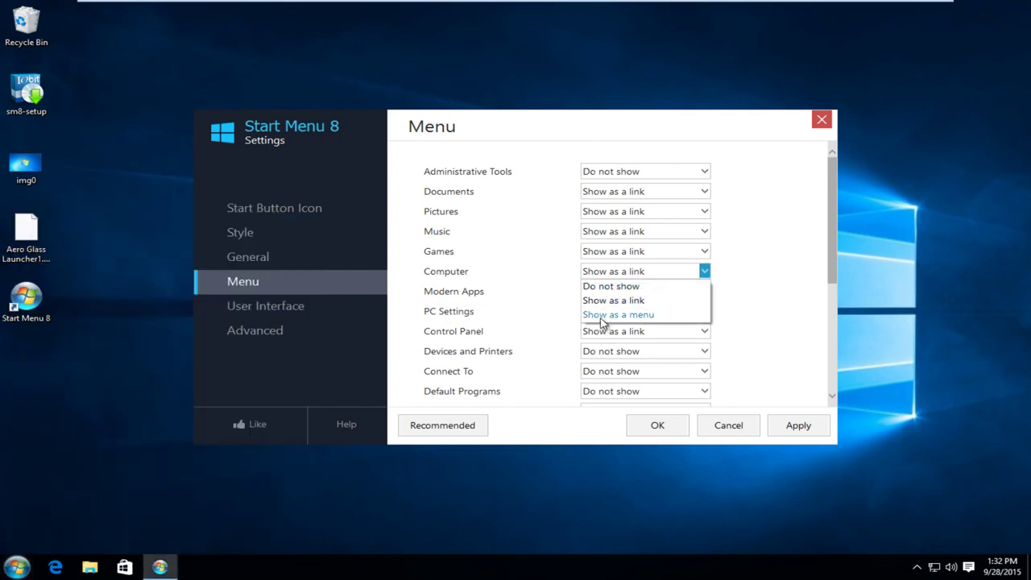
pyautogui.click(618, 315)
pyautogui.click(795, 431)
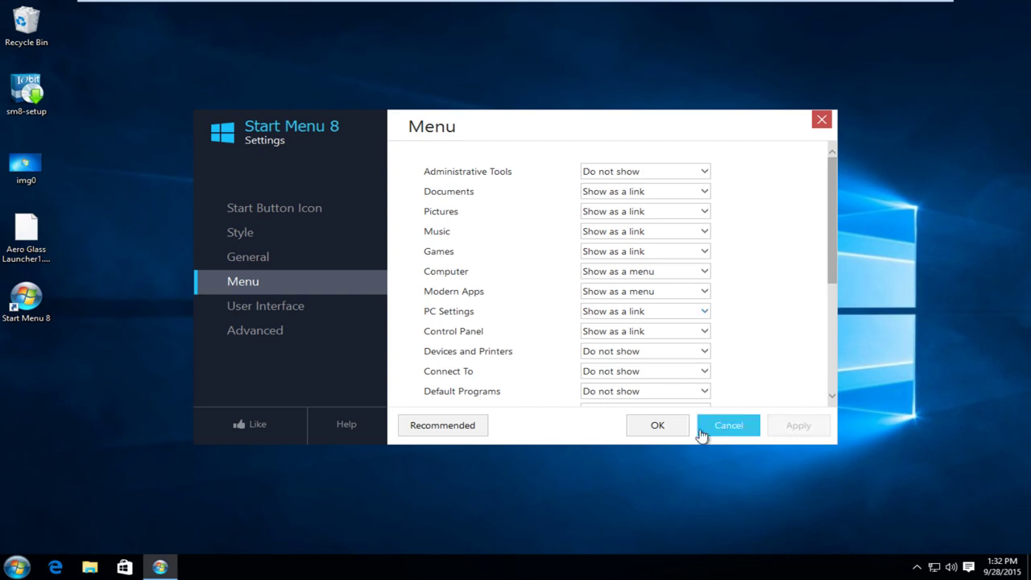
pyautogui.click(659, 427)
# Set the img0 picture on the desktop as the desktop background.
pyautogui.click(18, 567)
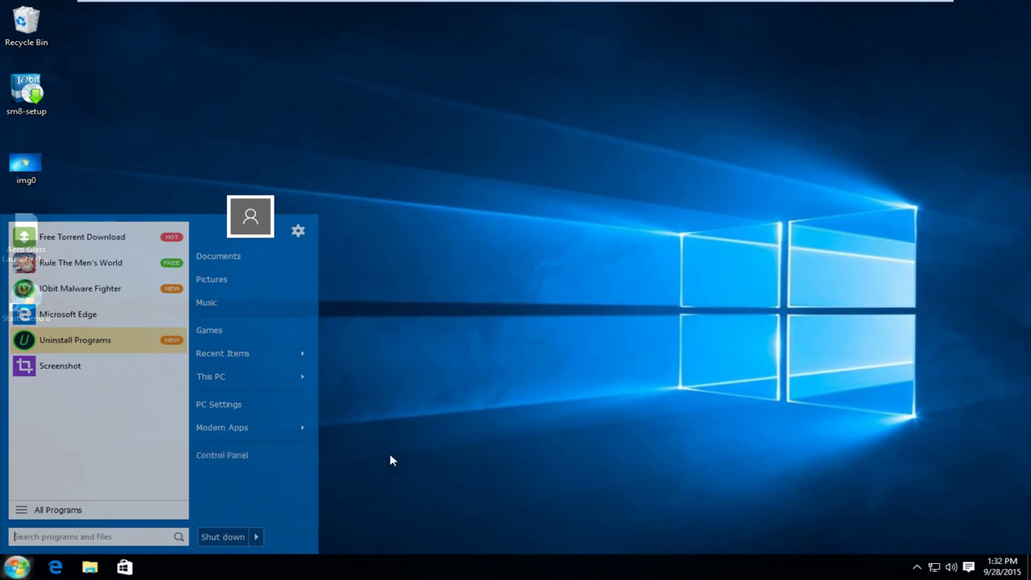
pyautogui.click(422, 463)
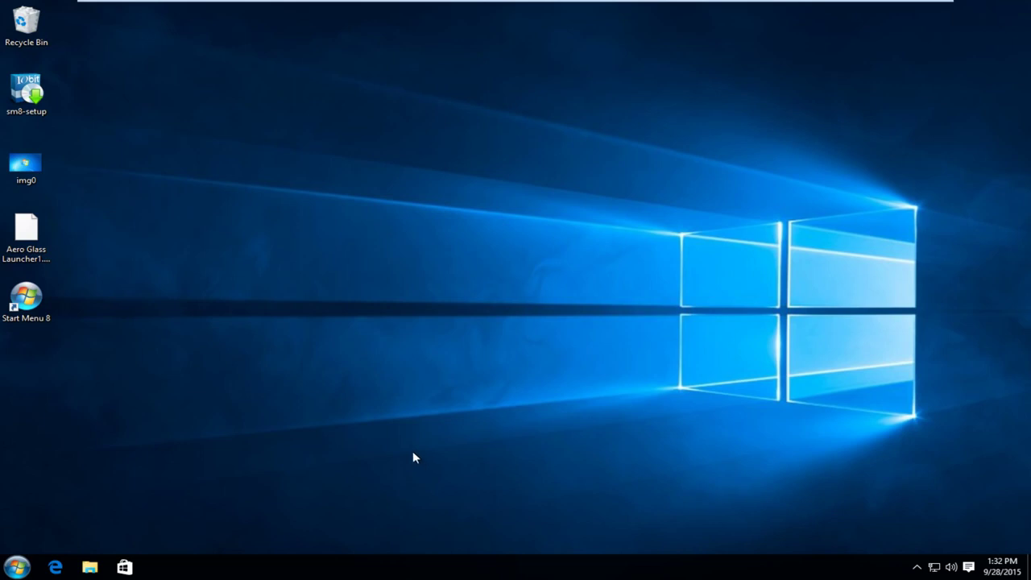
pyautogui.click(45, 170)
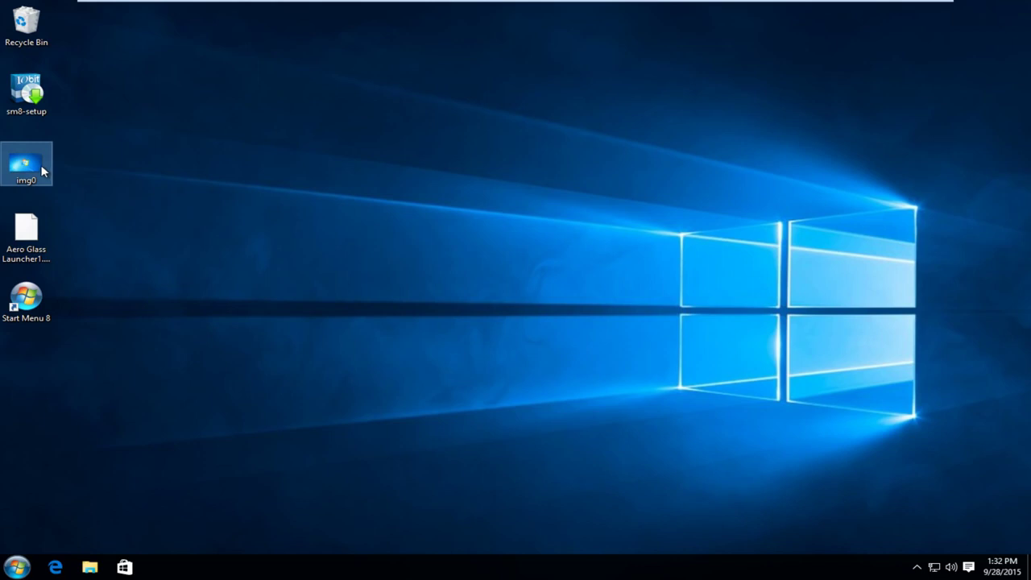
pyautogui.rightClick(45, 170)
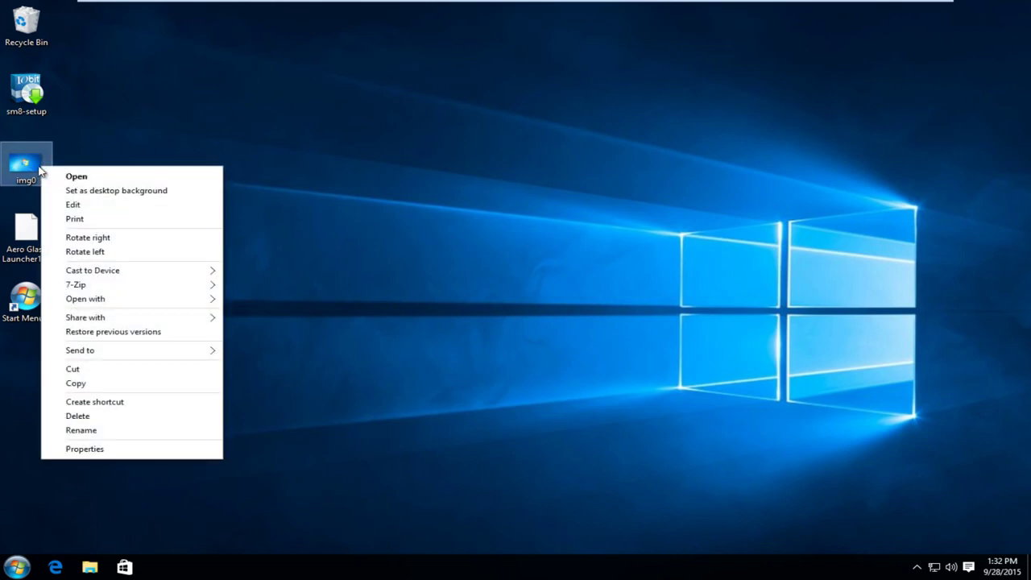
pyautogui.click(87, 192)
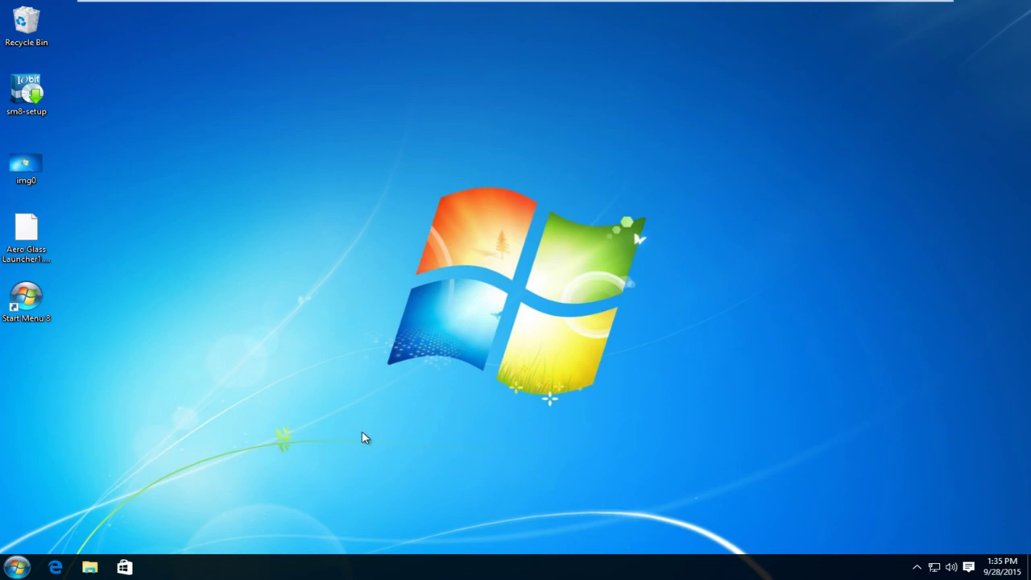
# Have Windows pick the accent colour automatically from the wallpaper.
pyautogui.rightClick(278, 304)
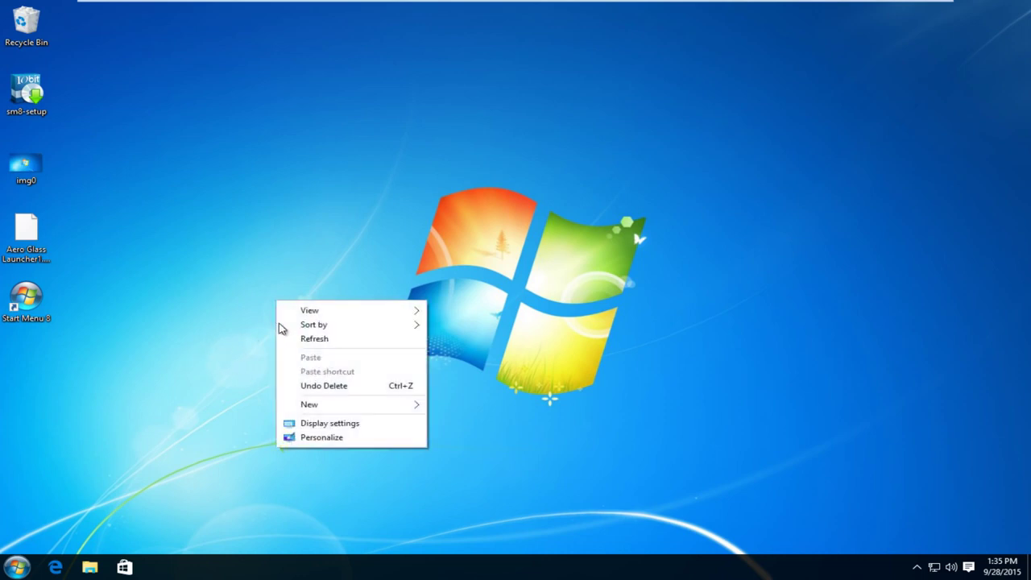
pyautogui.click(310, 439)
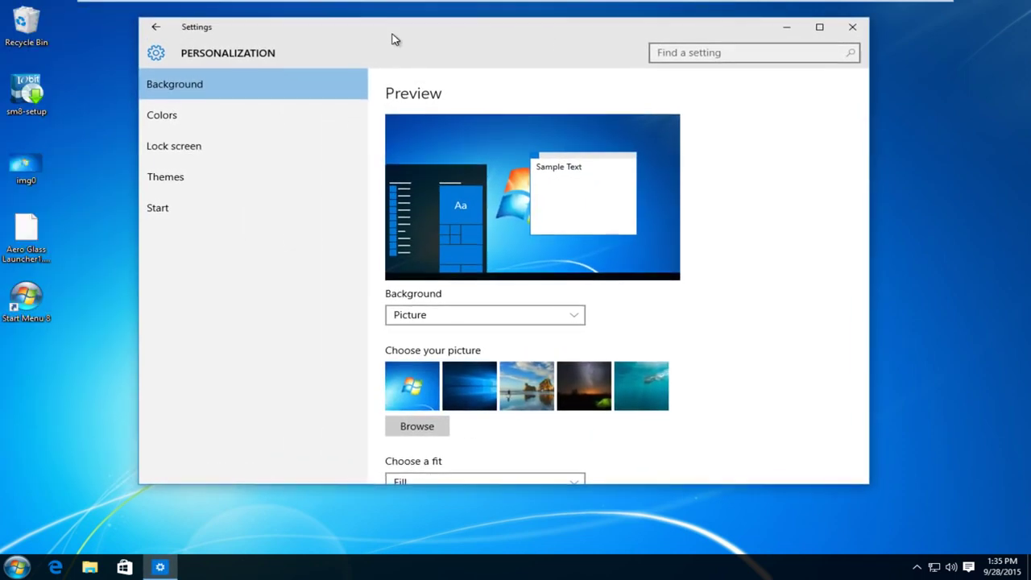
pyautogui.scroll(-1, 483, 299)
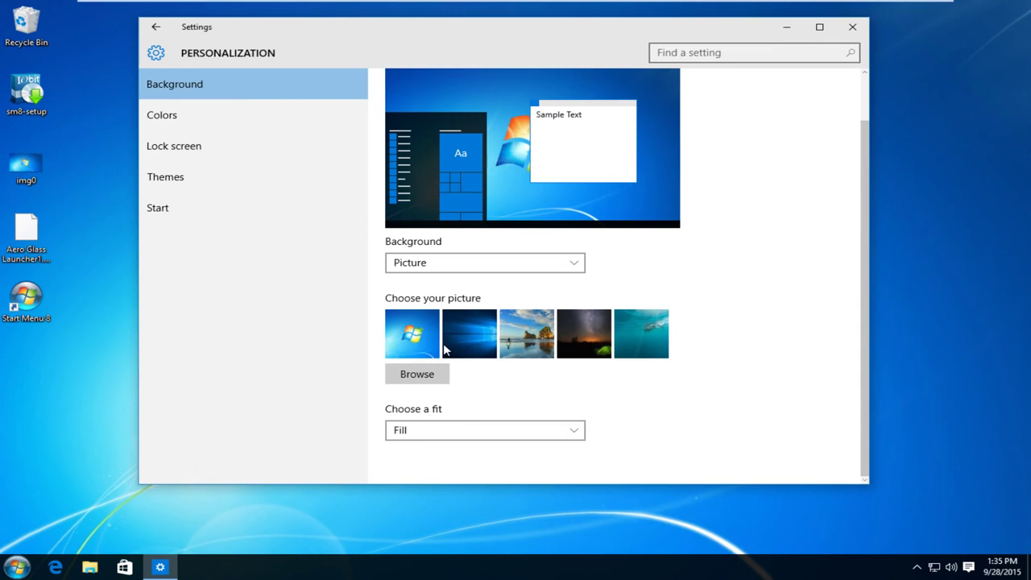
pyautogui.click(160, 117)
pyautogui.scroll(-2, 549, 303)
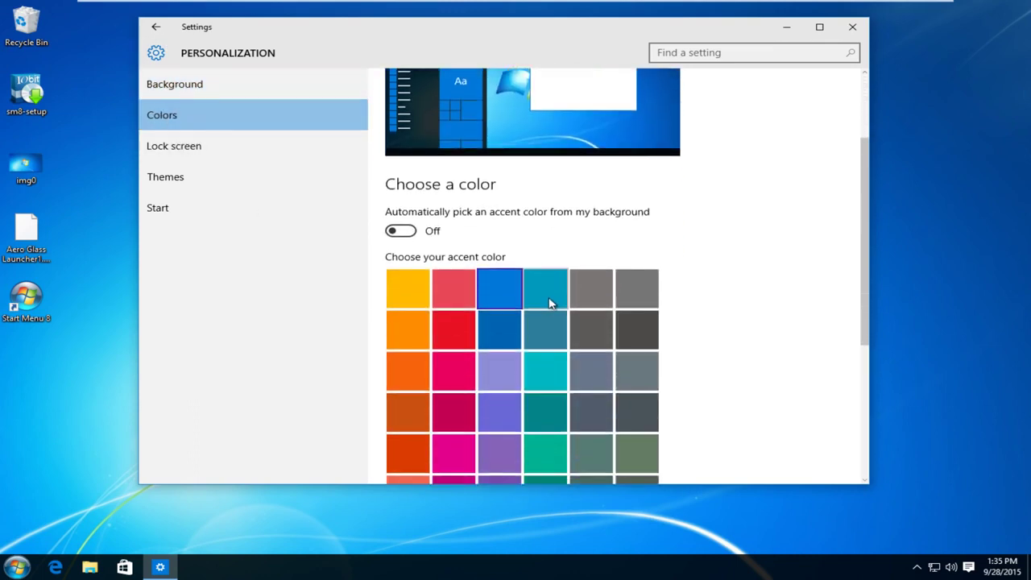
pyautogui.scroll(-3, 548, 295)
pyautogui.scroll(3, 548, 294)
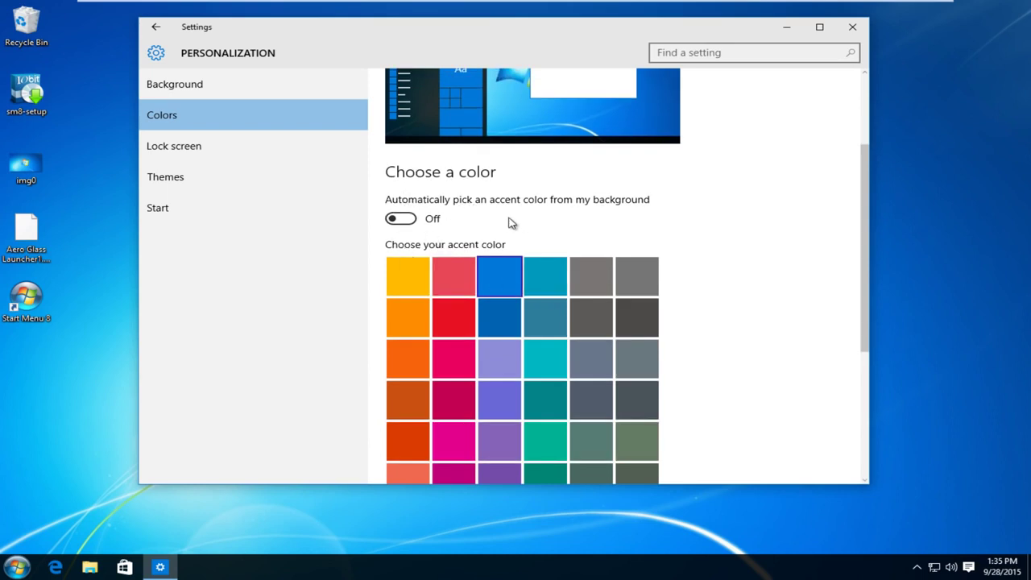
pyautogui.click(403, 224)
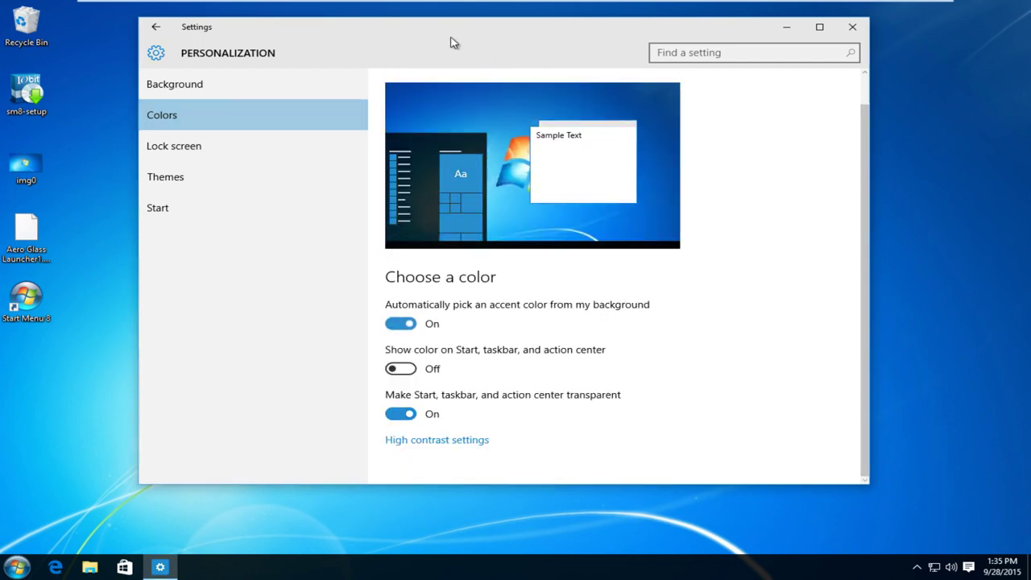
# Show the accent colour on Start, taskbar and action center, then close Settings.
pyautogui.moveTo(451, 38); pyautogui.dragTo(529, 63)
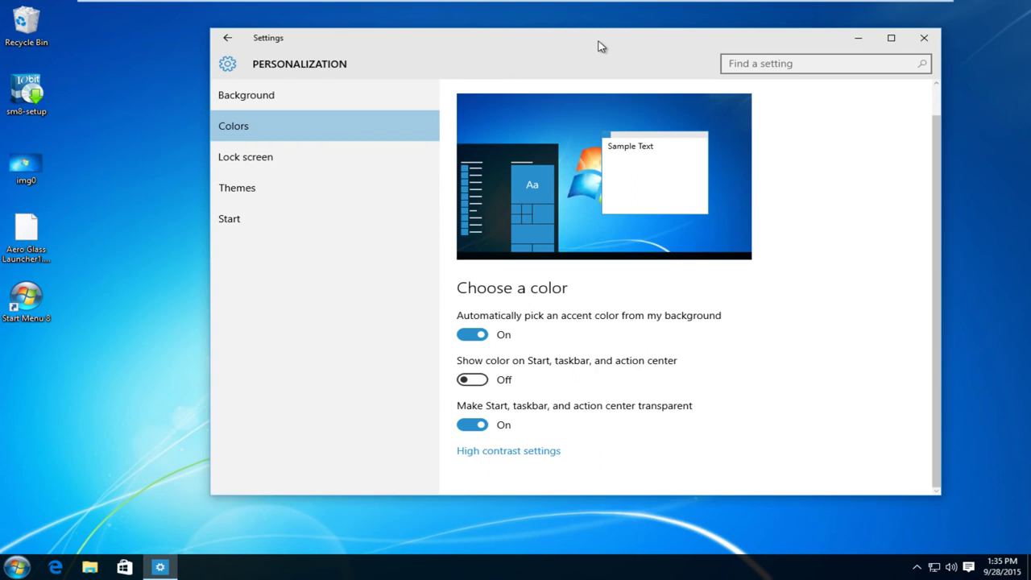
pyautogui.moveTo(599, 46); pyautogui.dragTo(550, 50)
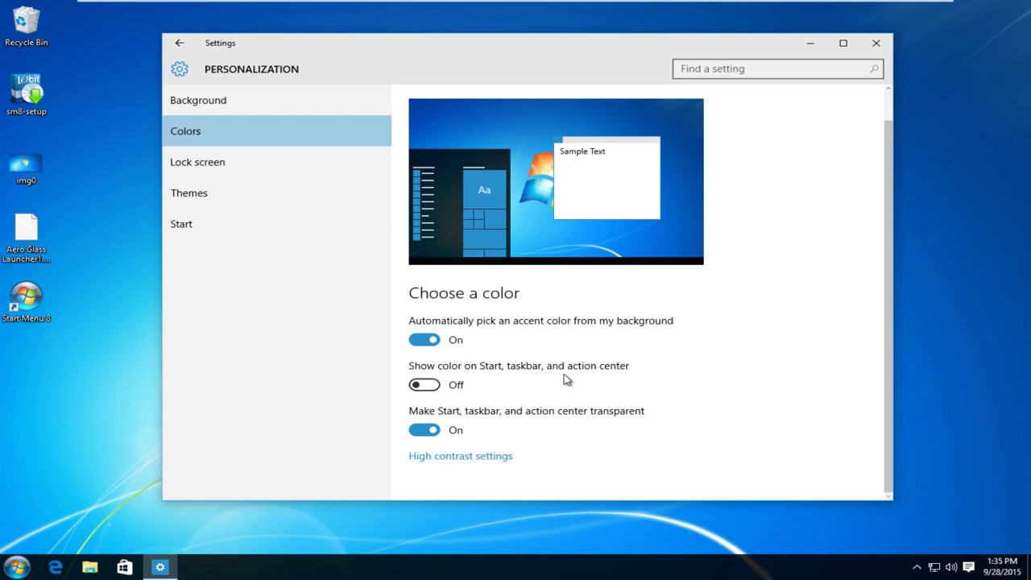
pyautogui.click(433, 386)
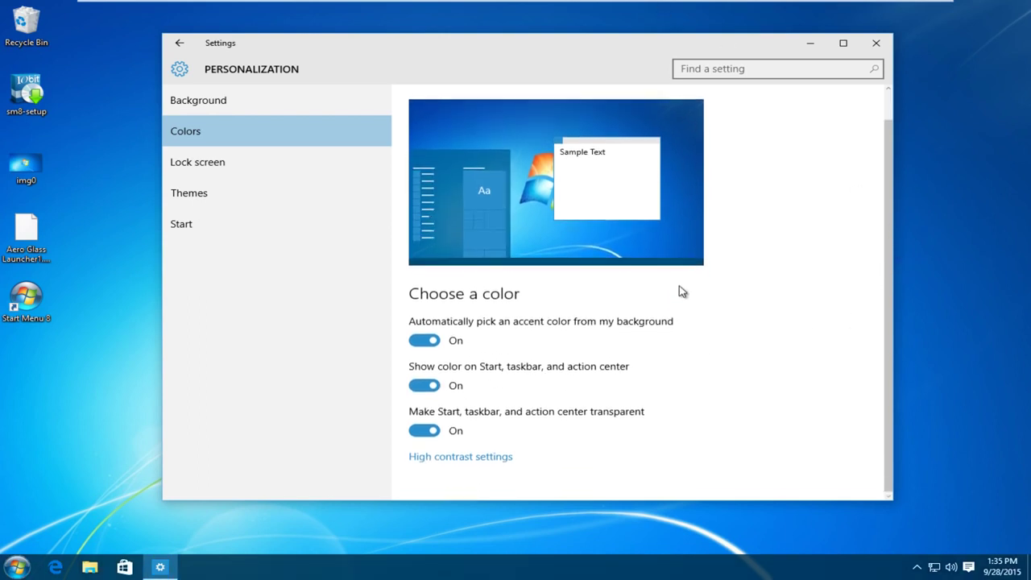
pyautogui.click(872, 49)
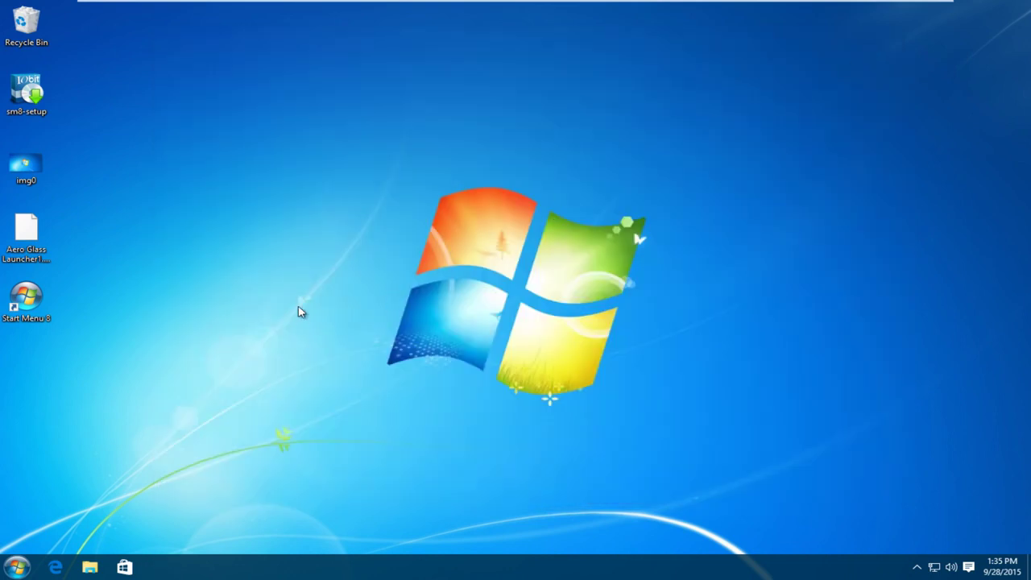